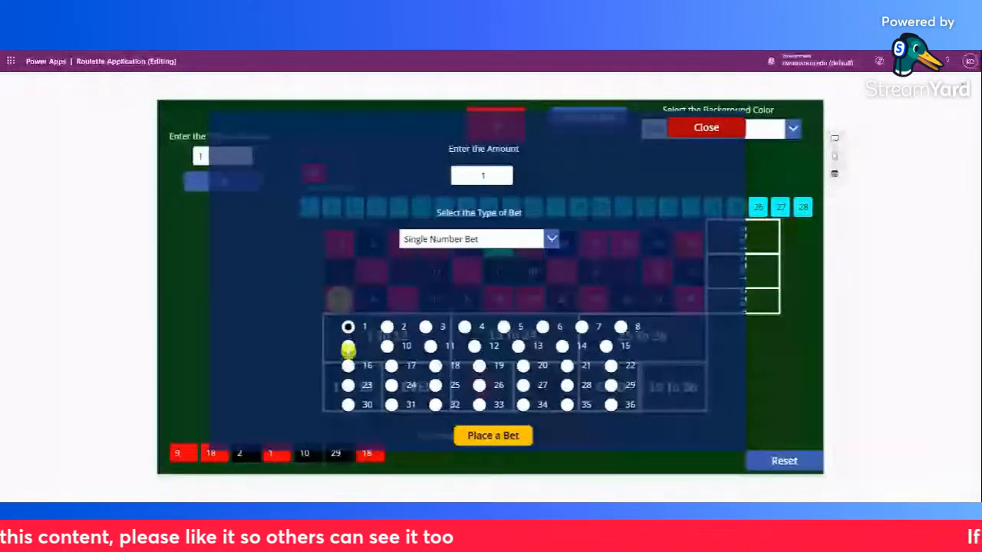
# Test the chip's placement for single-number bets on 4, 9, 7 and 9, then close the bet dialog and exit the preview
pyautogui.click(463, 327)
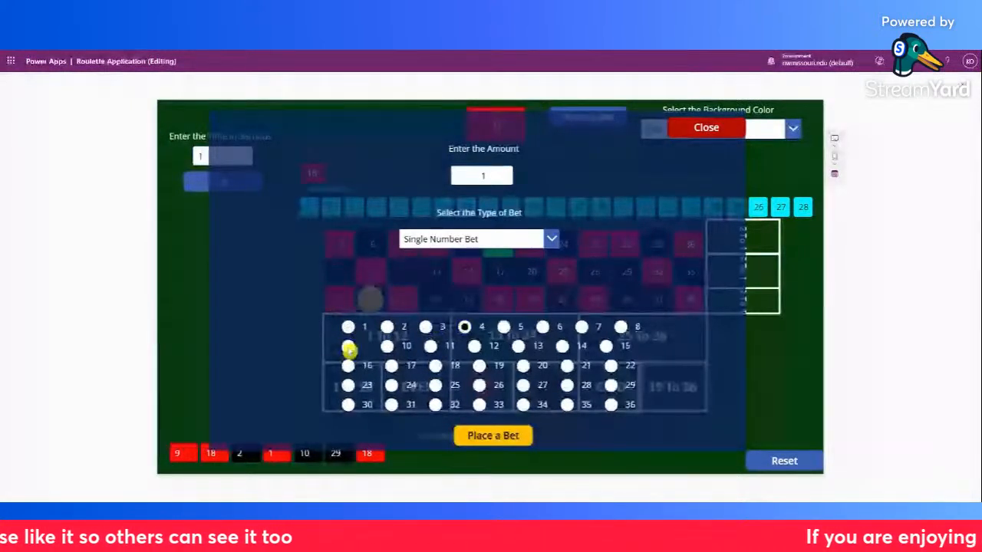
pyautogui.click(348, 346)
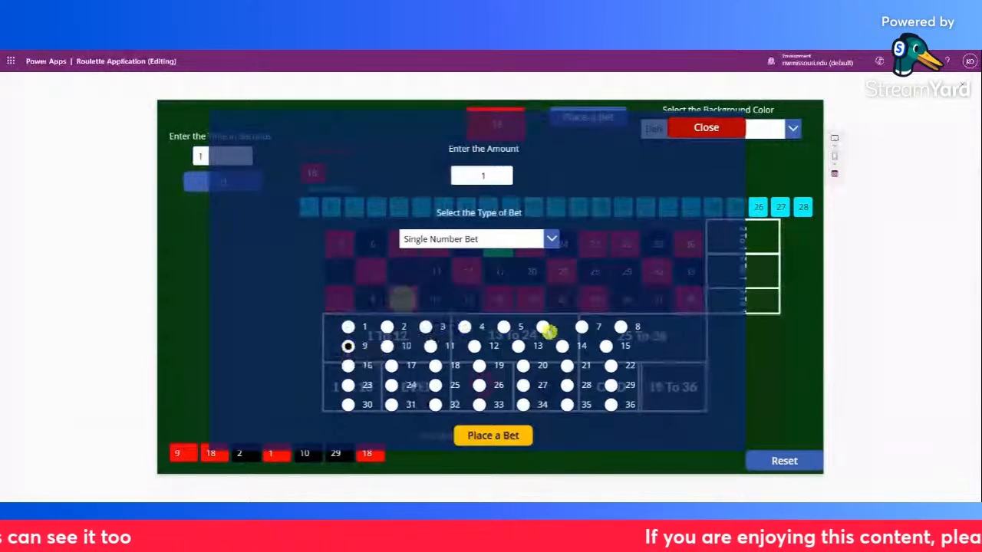
pyautogui.click(582, 327)
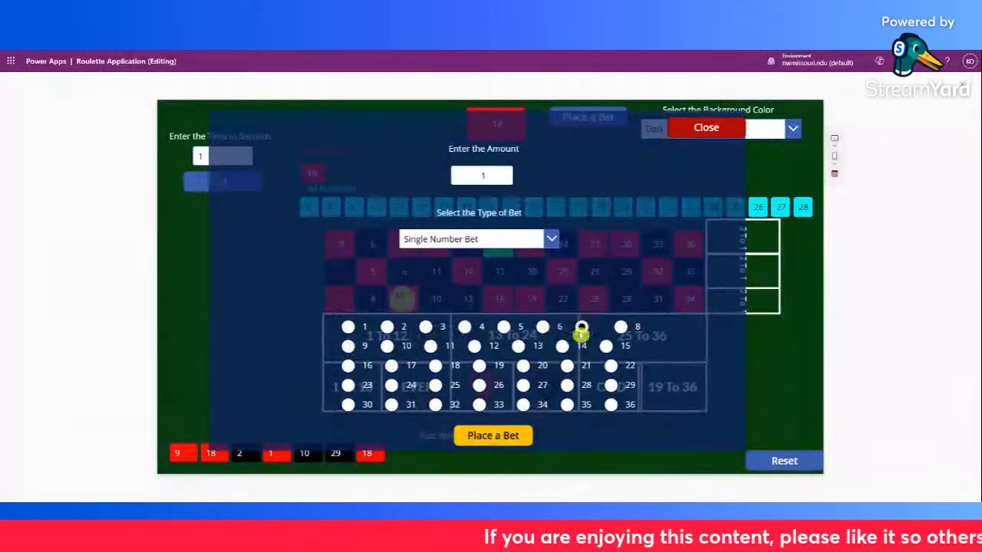
pyautogui.click(349, 347)
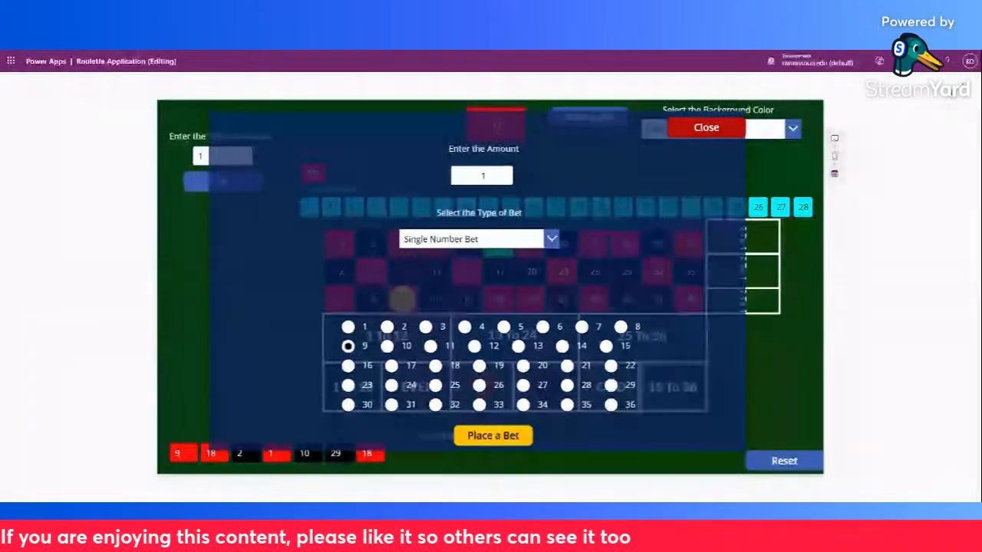
pyautogui.click(705, 128)
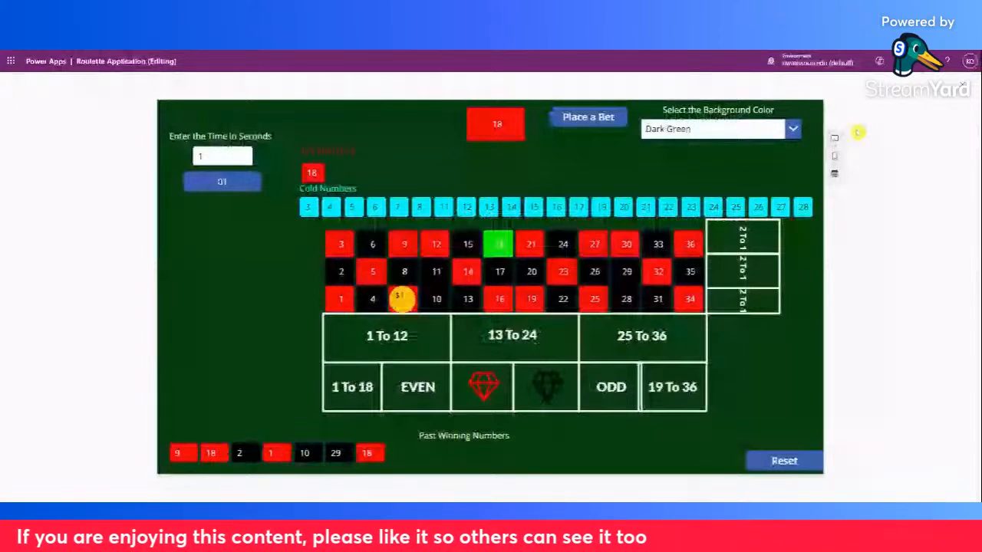
pyautogui.press('Escape')
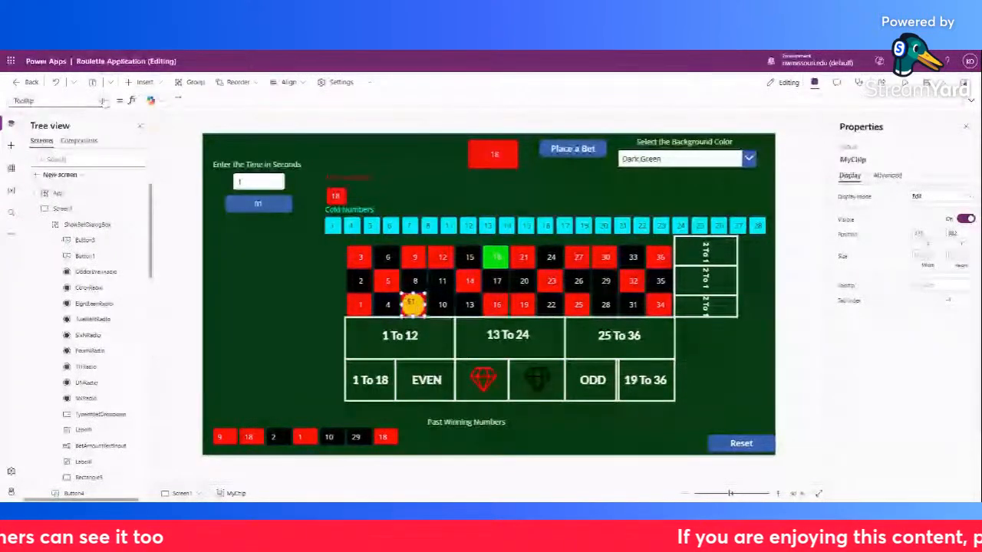
# Examine the X property of the MyChip group in the expanded formula editor
pyautogui.click(57, 101)
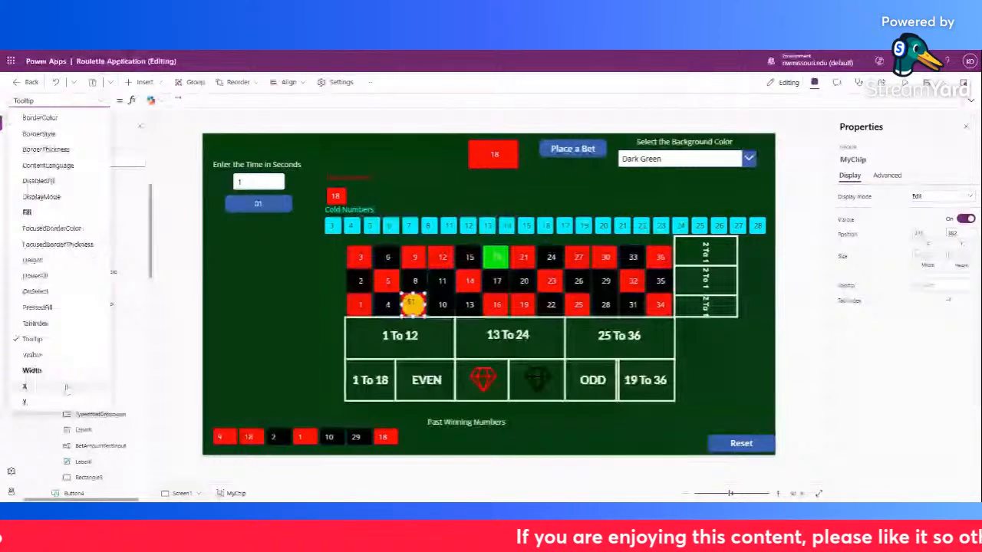
pyautogui.click(67, 388)
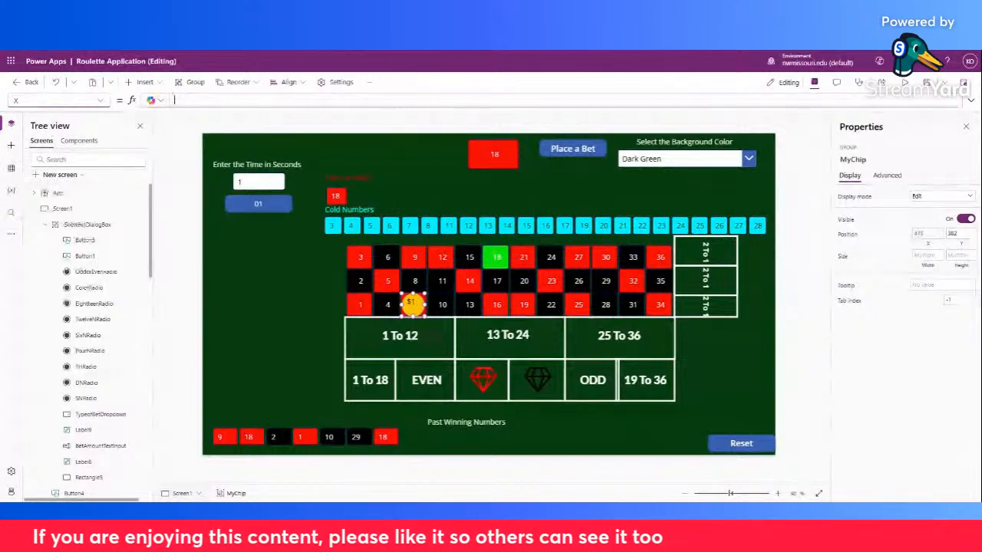
pyautogui.moveTo(180, 177); pyautogui.dragTo(180, 218)
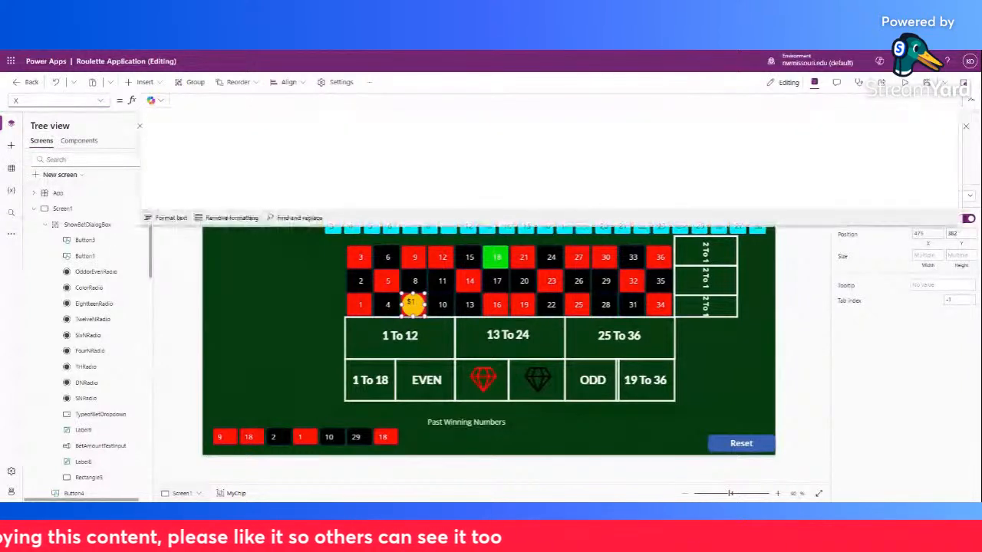
pyautogui.click(106, 100)
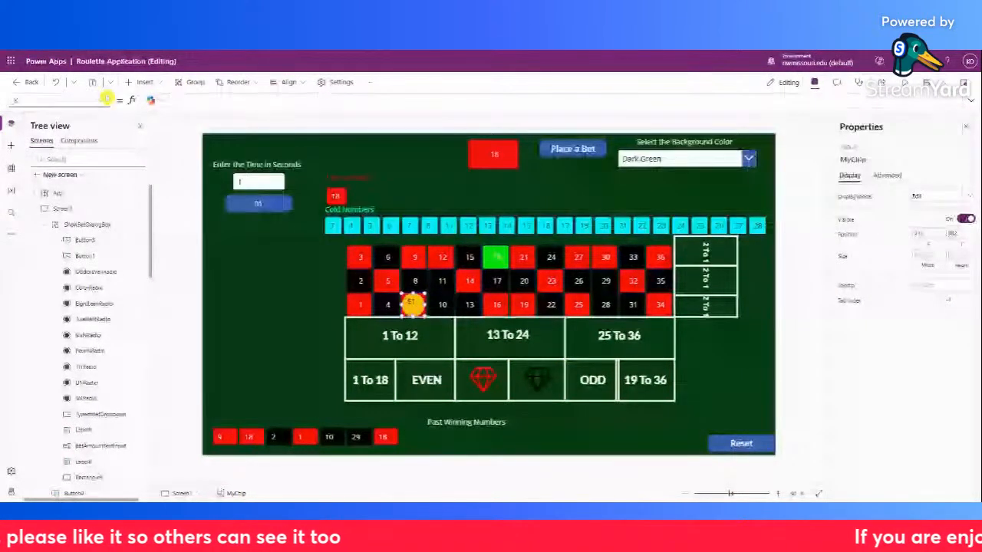
pyautogui.click(332, 225)
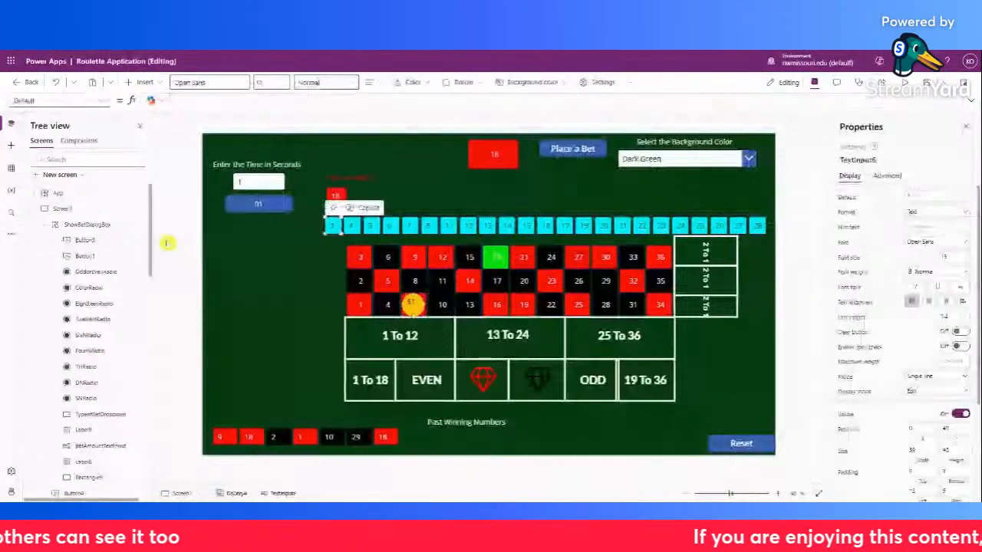
pyautogui.click(62, 208)
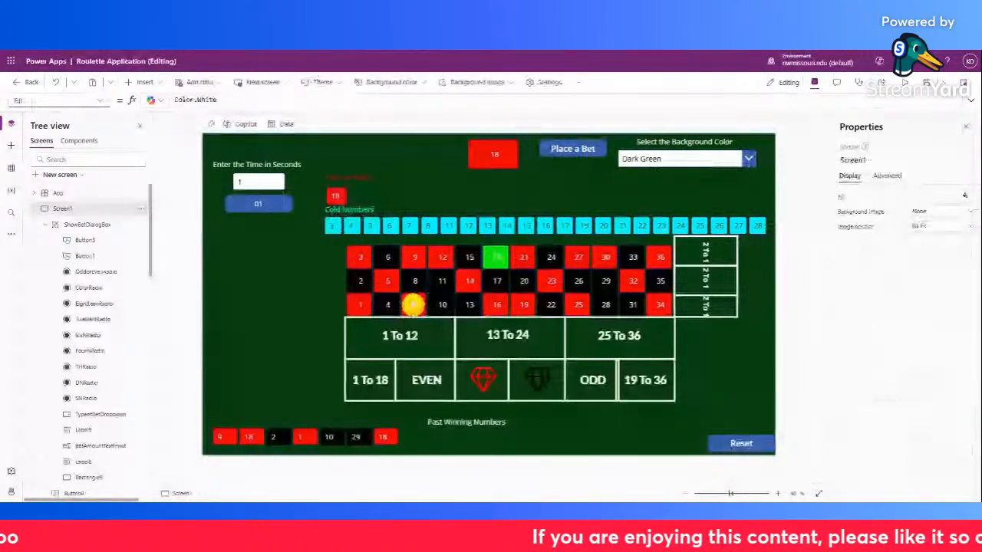
# Reselect the MyChip group and compare its X and Y position properties
pyautogui.click(413, 304)
pyautogui.click(58, 100)
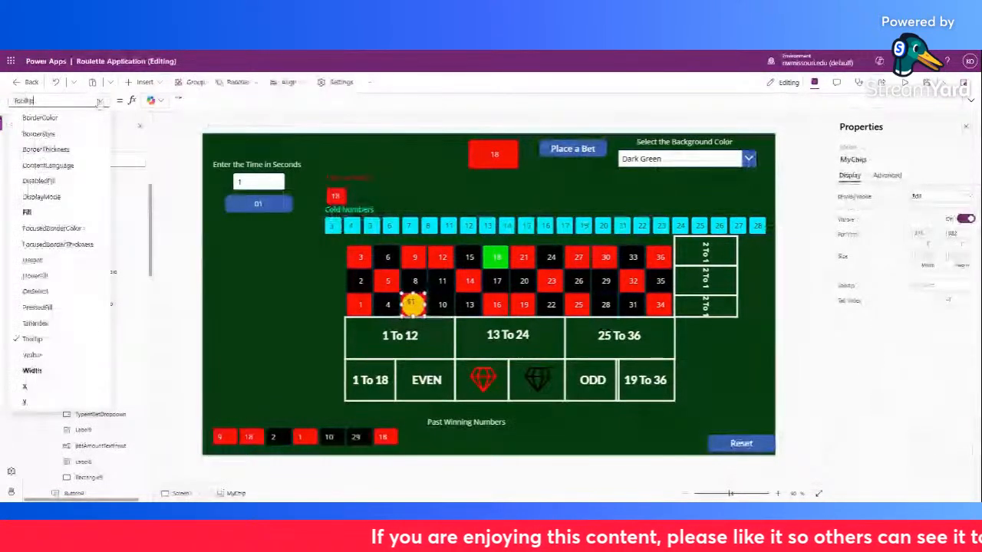
pyautogui.click(71, 385)
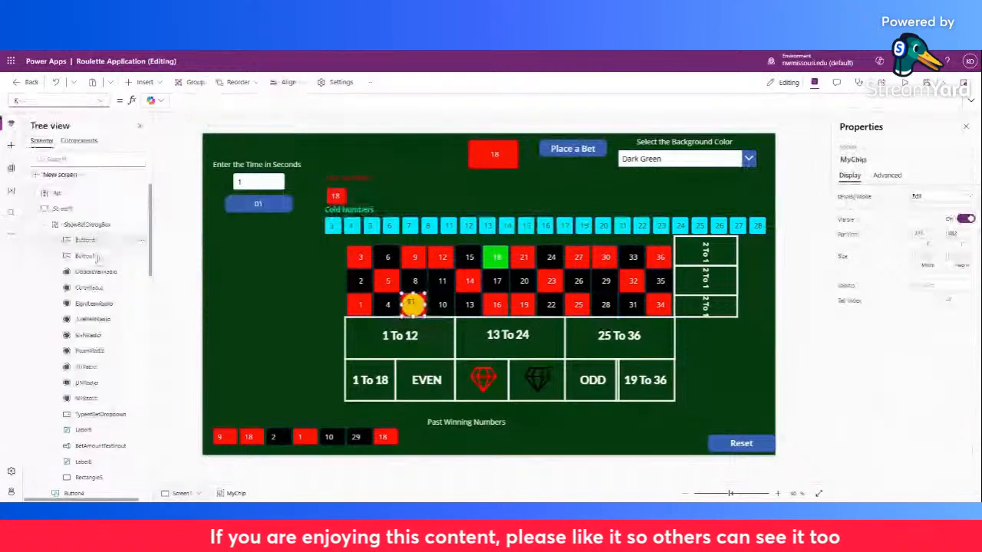
pyautogui.click(59, 101)
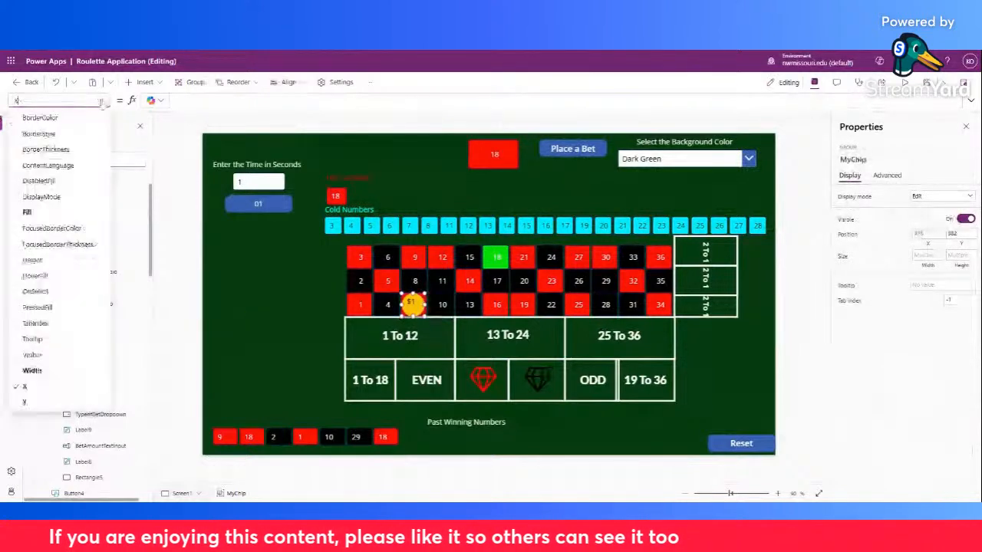
pyautogui.click(34, 402)
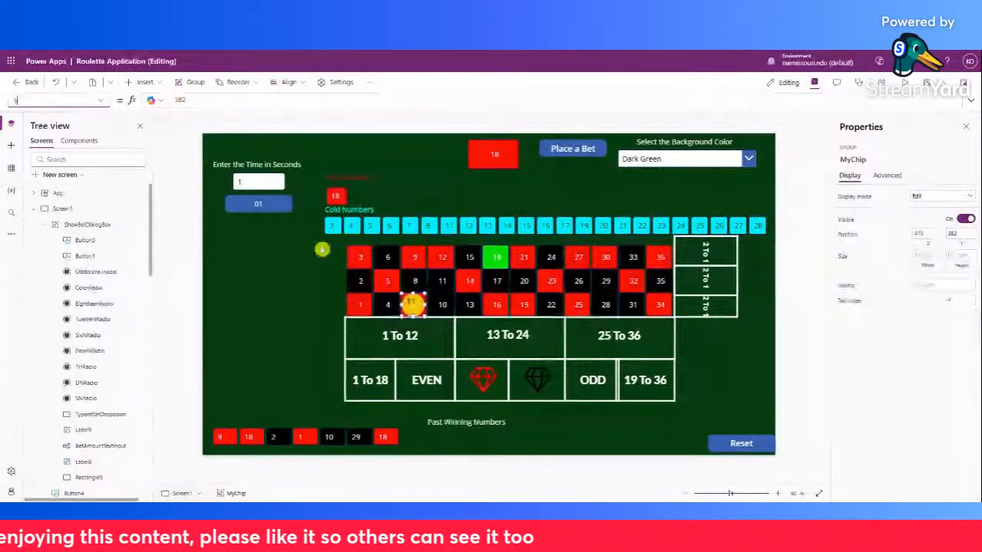
pyautogui.click(103, 101)
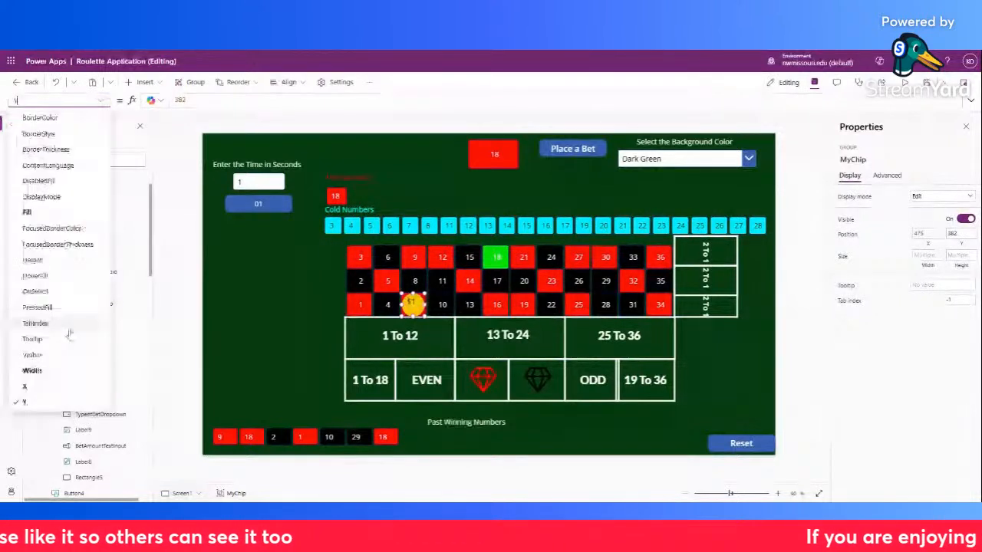
pyautogui.click(68, 389)
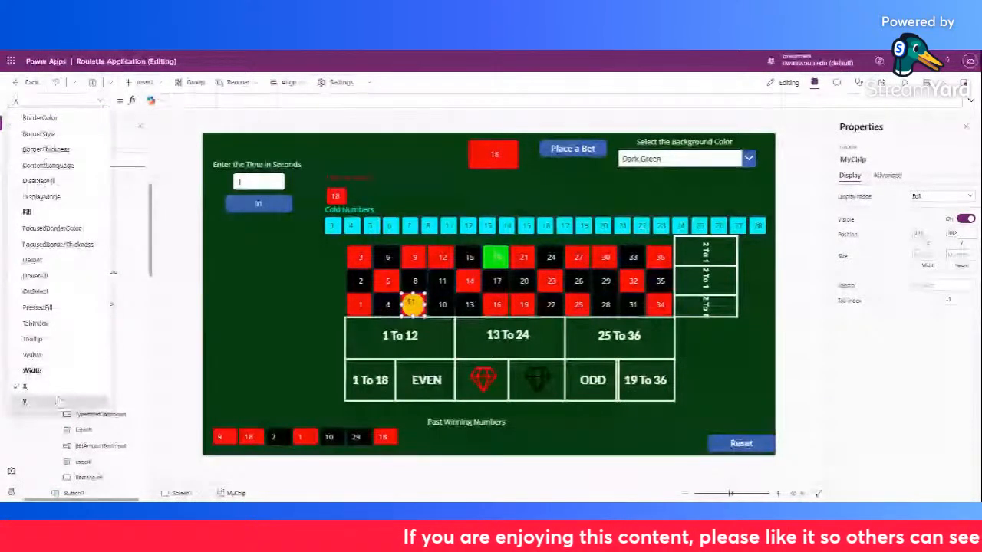
pyautogui.click(56, 401)
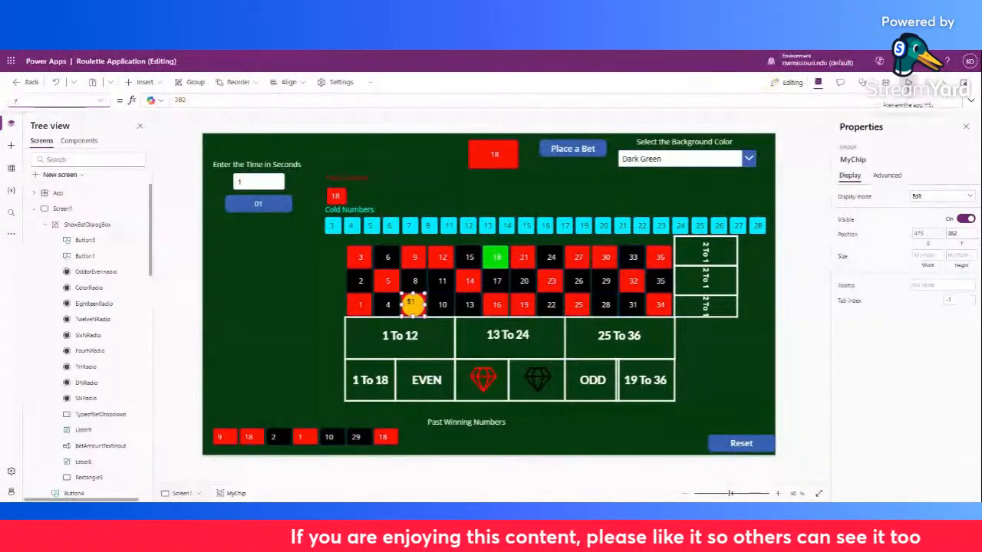
# Bring up the bet dialog through an app preview and examine the OnSelect formula of the single-number radio control in the editor
pyautogui.click(908, 83)
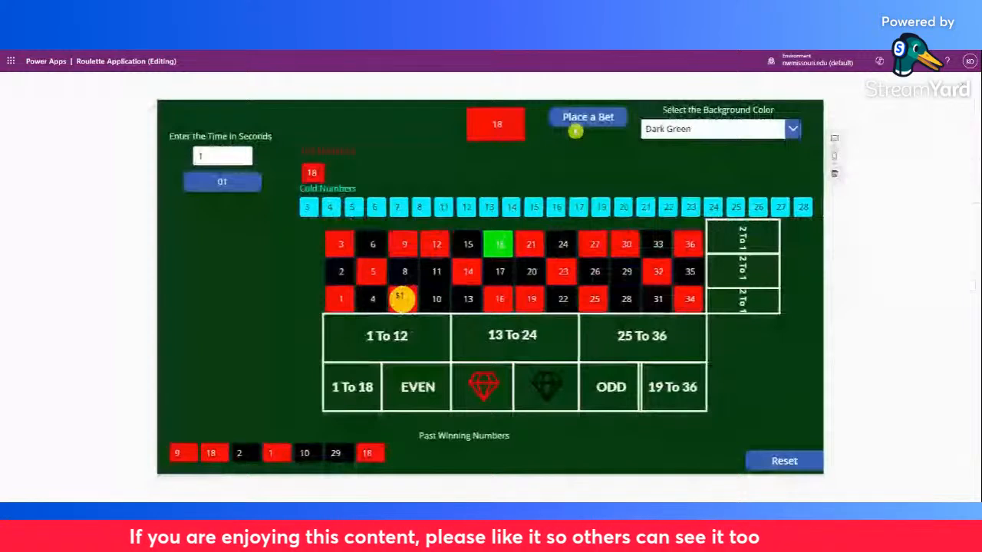
pyautogui.click(576, 128)
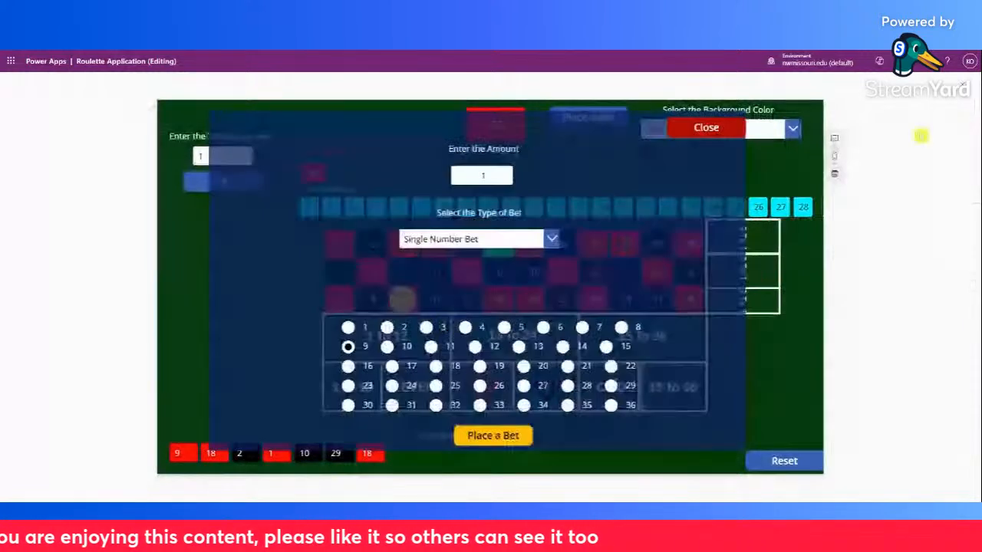
pyautogui.click(934, 96)
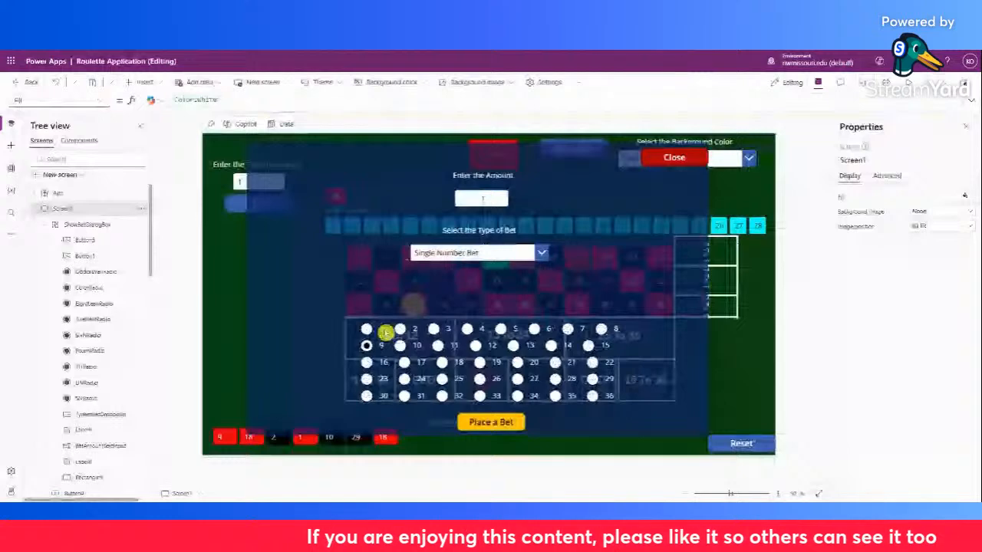
pyautogui.click(385, 332)
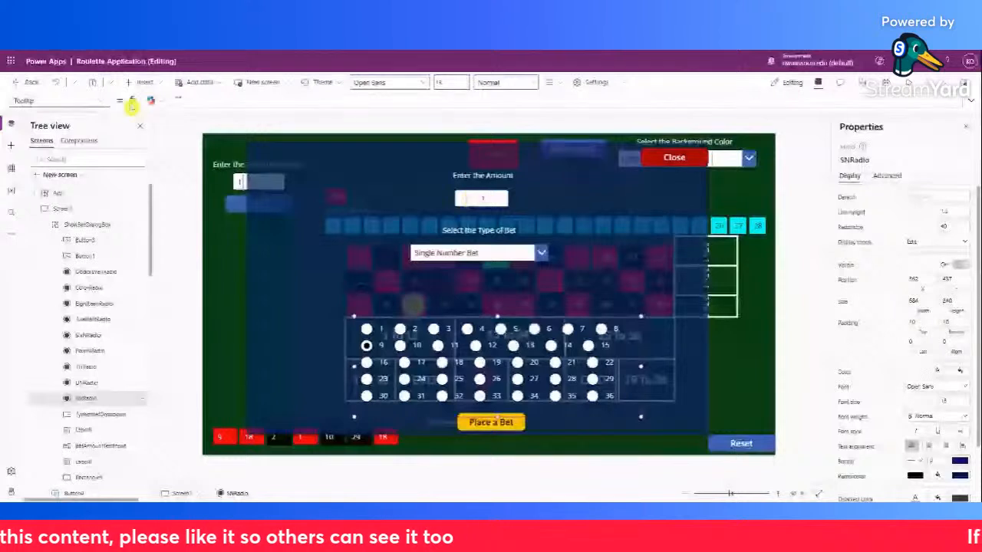
pyautogui.click(100, 101)
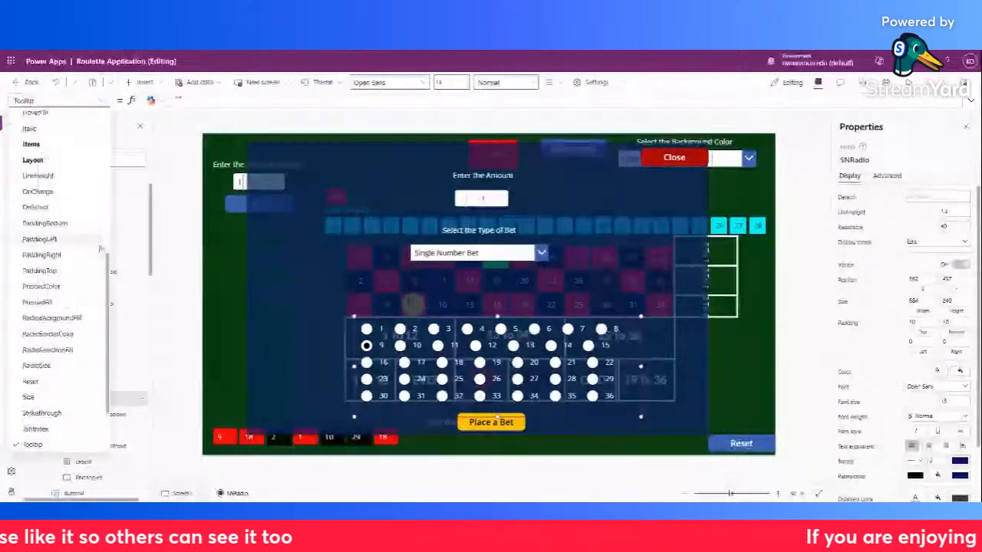
pyautogui.scroll(-2, 113, 383)
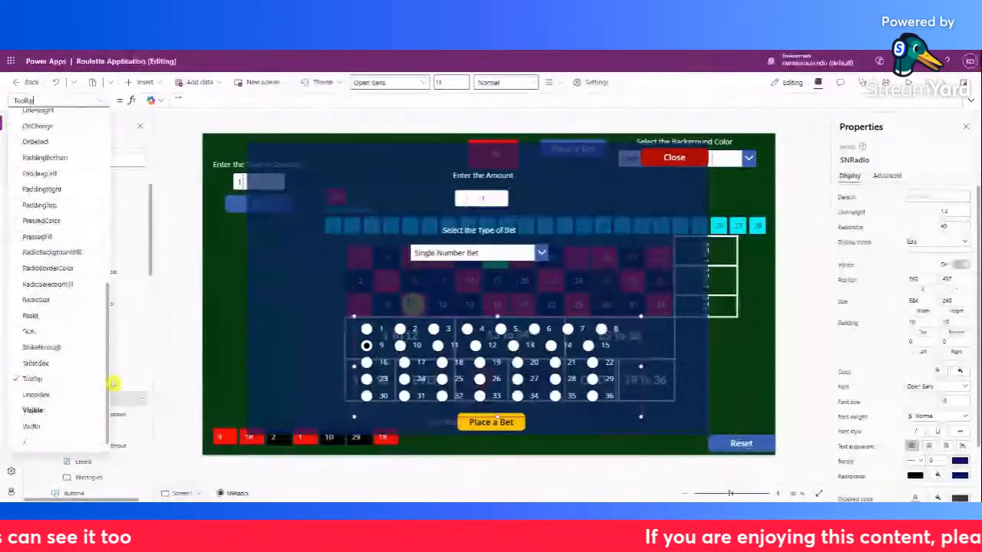
pyautogui.scroll(2, 113, 384)
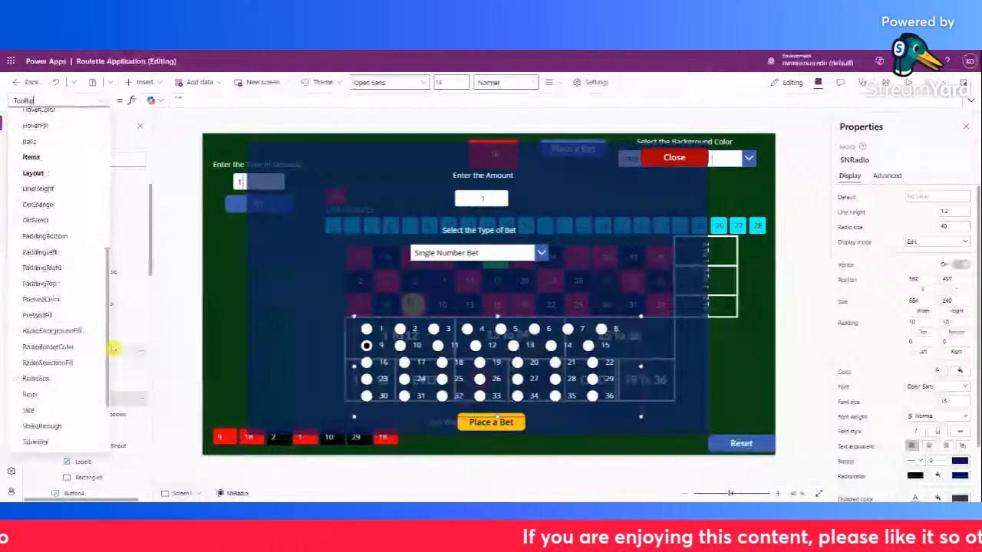
pyautogui.click(62, 221)
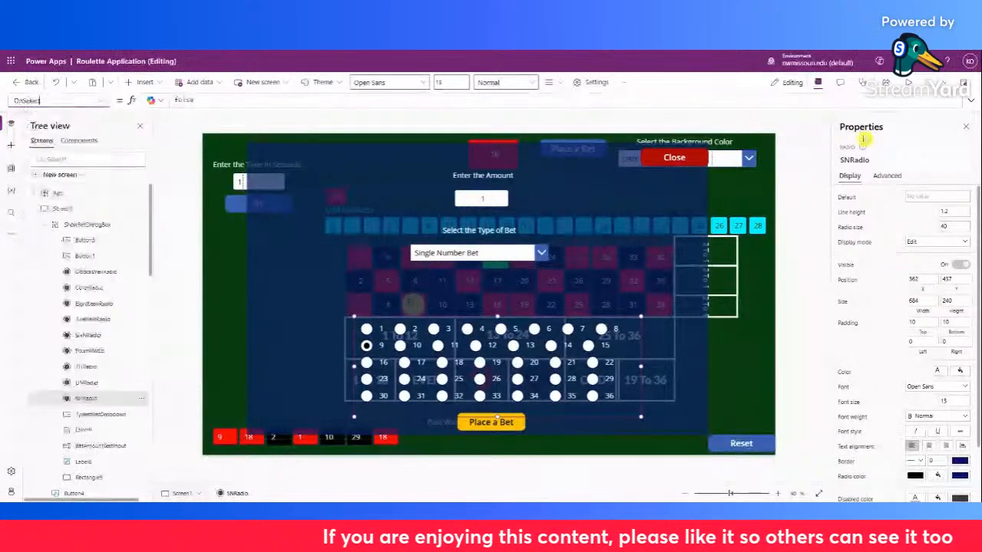
# Preview the app to close the bet dialog, and return to editing
pyautogui.click(908, 83)
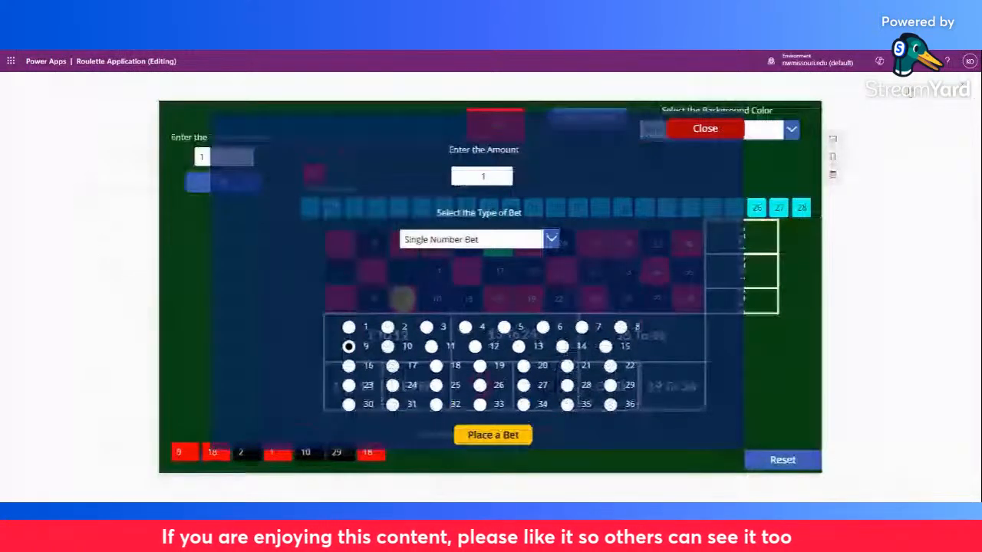
pyautogui.click(705, 129)
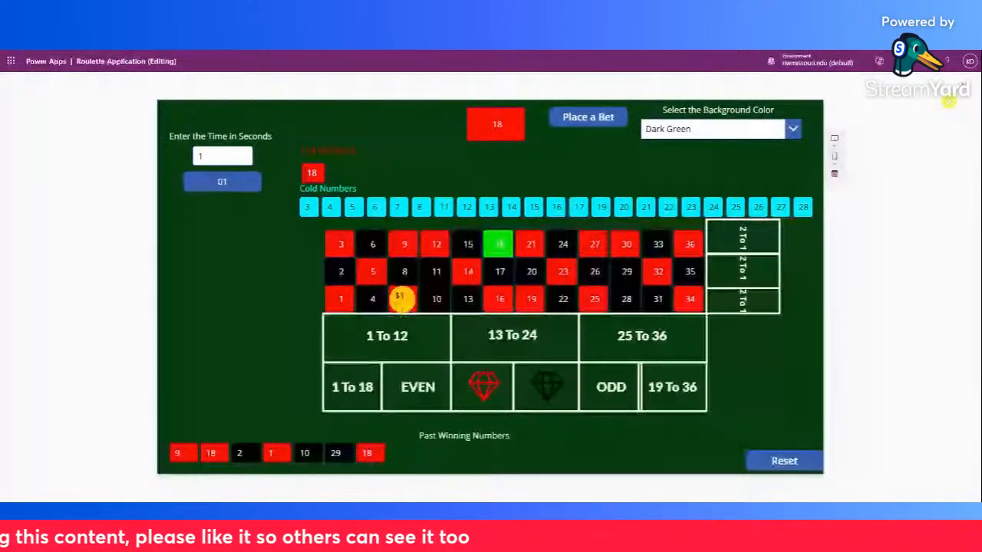
pyautogui.click(949, 100)
# Select the circle inside the chip group and show the formula of its X property
pyautogui.click(413, 306)
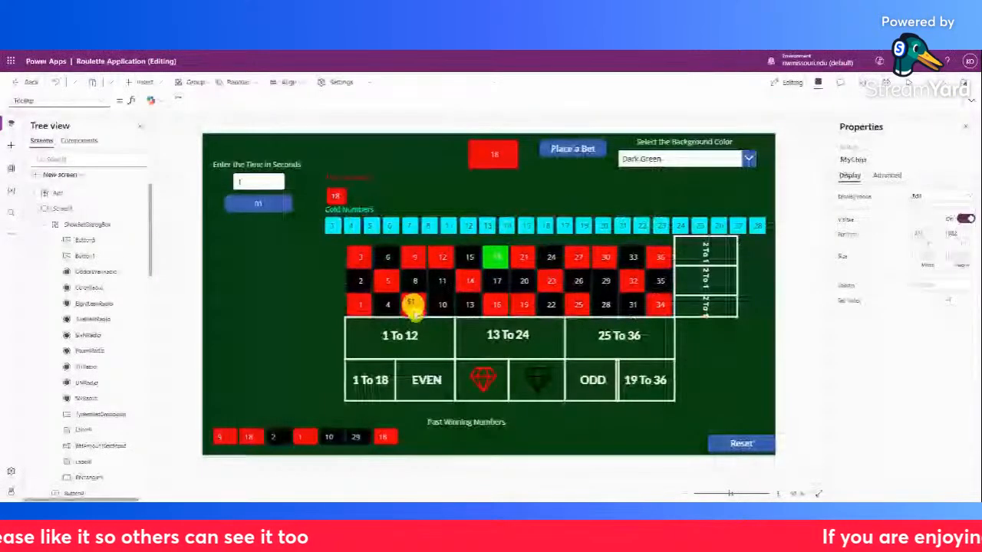
pyautogui.click(413, 304)
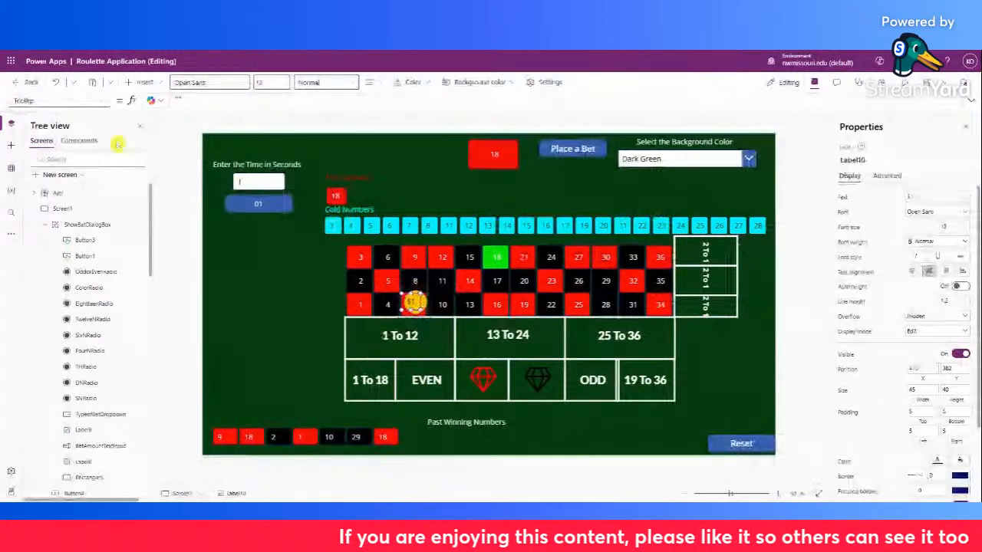
pyautogui.click(412, 303)
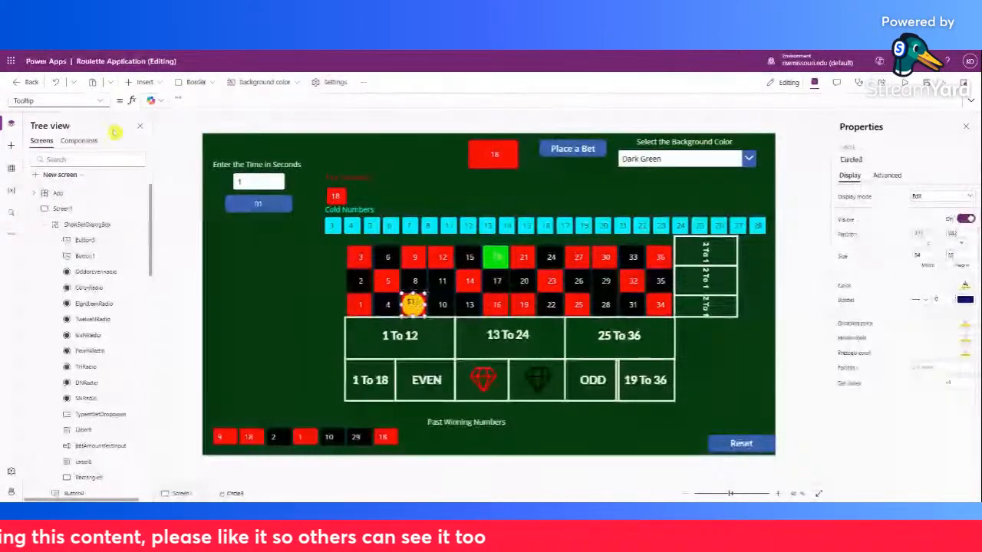
pyautogui.click(102, 101)
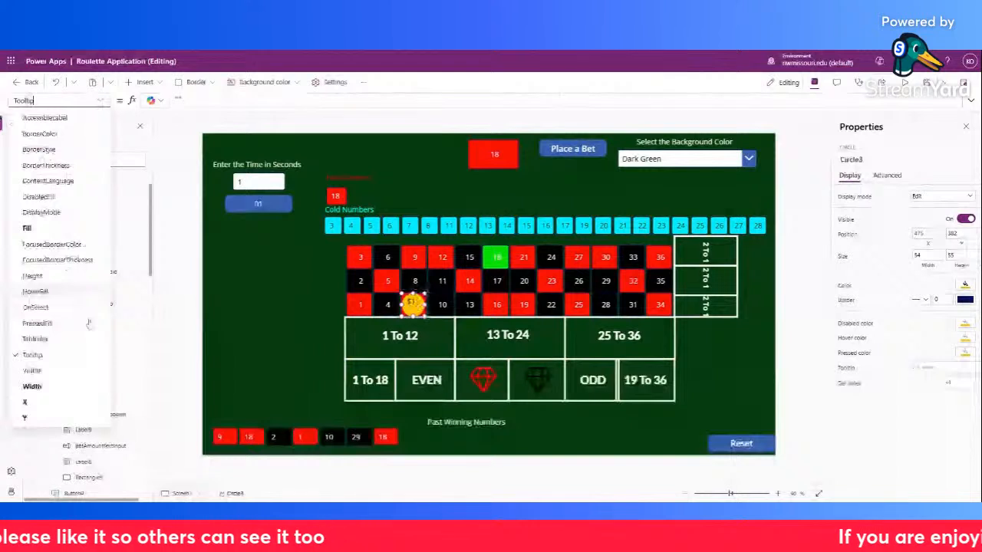
pyautogui.click(82, 372)
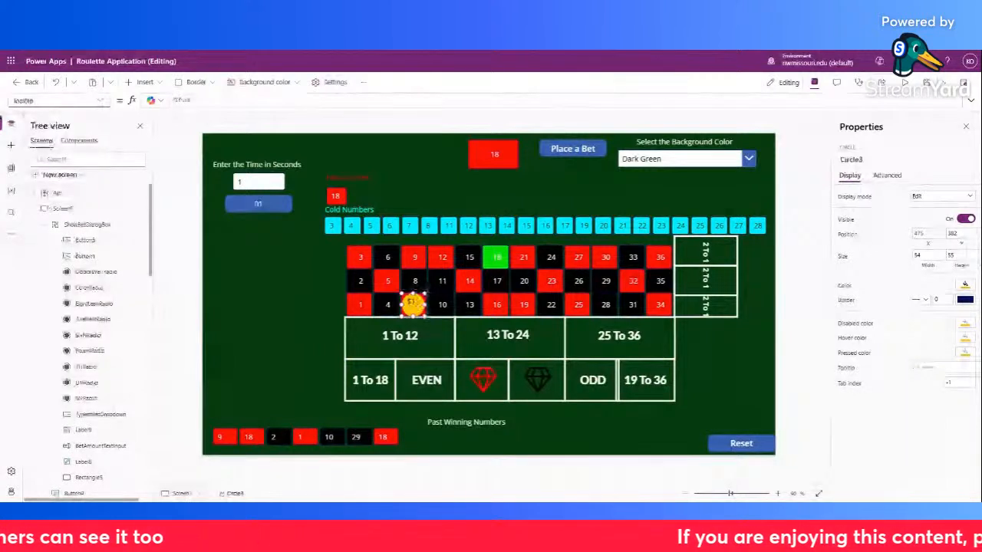
pyautogui.click(100, 100)
pyautogui.click(60, 402)
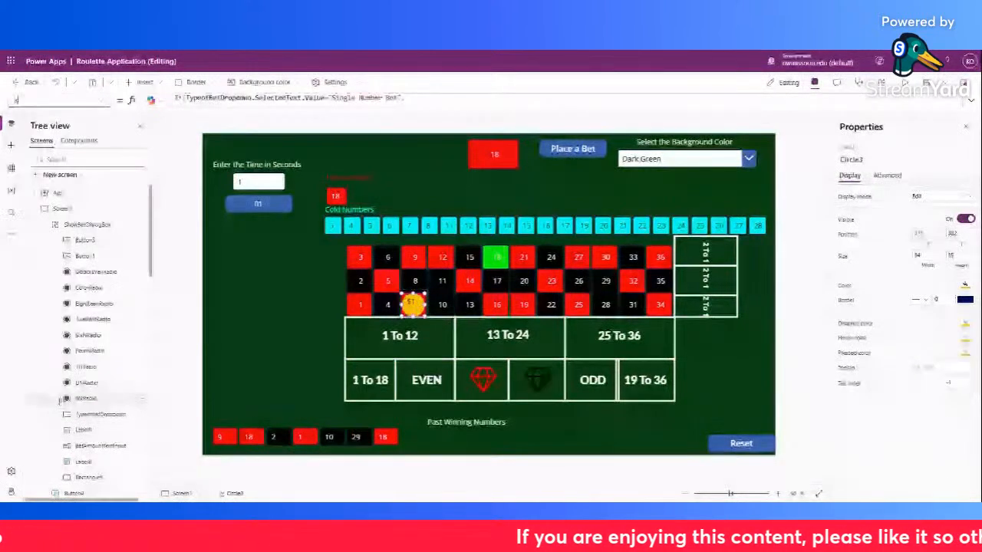
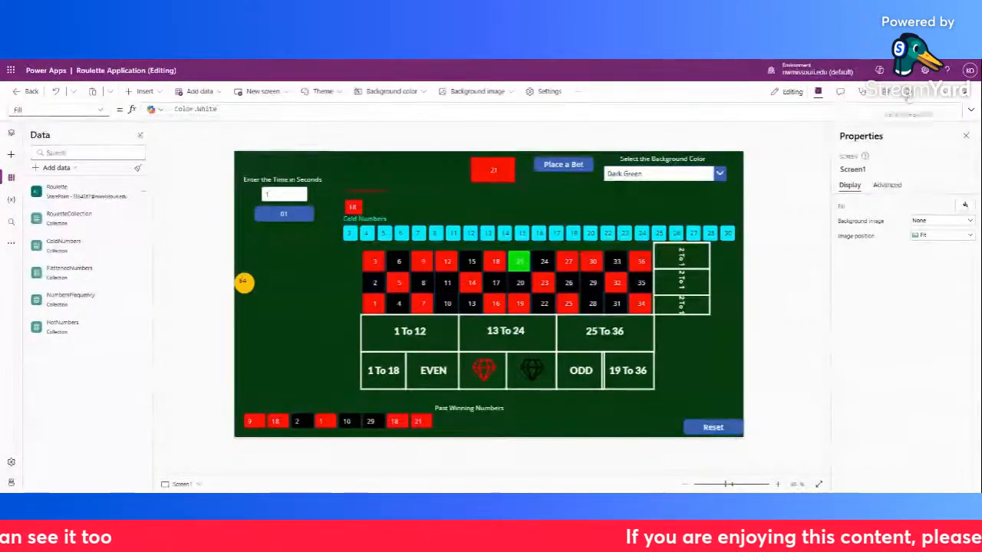
# Open the bet dialog in the app preview, select number 9 as the single-number bet, and return to editing
pyautogui.click(906, 92)
pyautogui.click(609, 123)
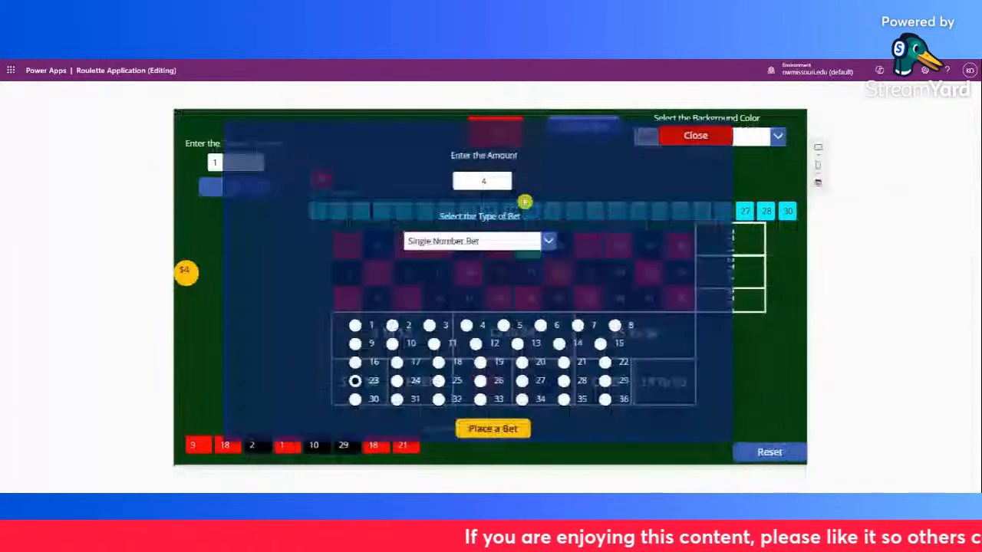
pyautogui.click(355, 343)
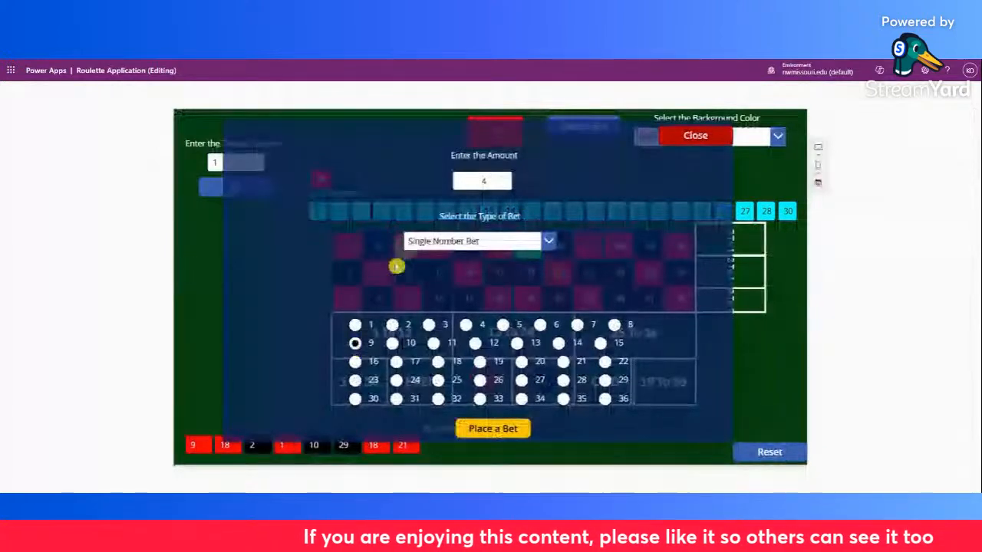
pyautogui.click(391, 345)
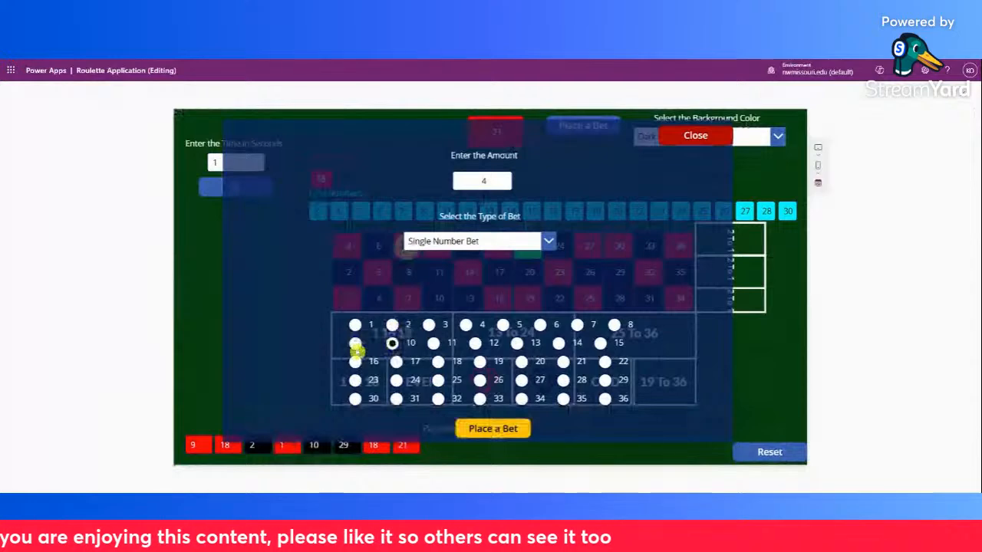
pyautogui.click(355, 344)
pyautogui.click(928, 119)
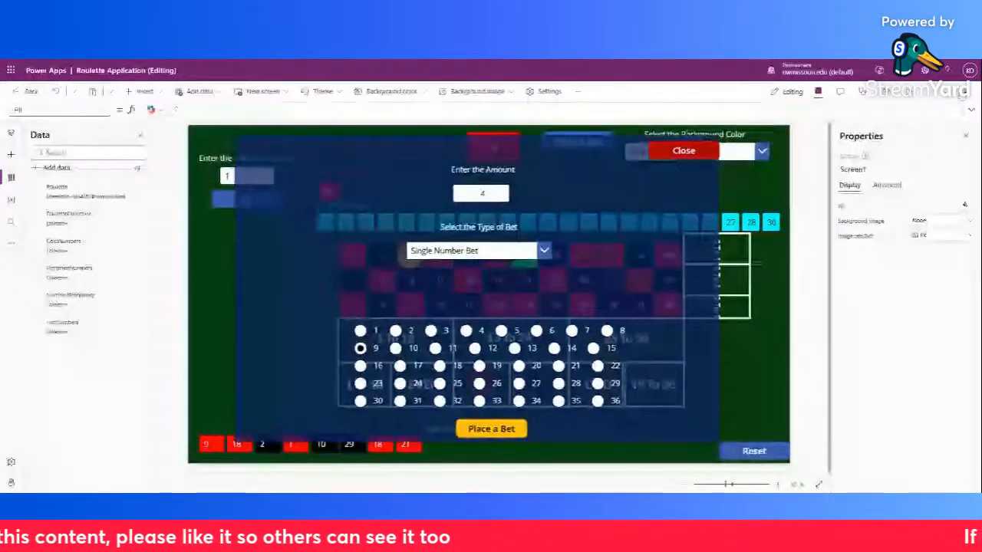
# Preview the app again, close the bet dialog to check the chip on the board, and return to editing
pyautogui.click(910, 94)
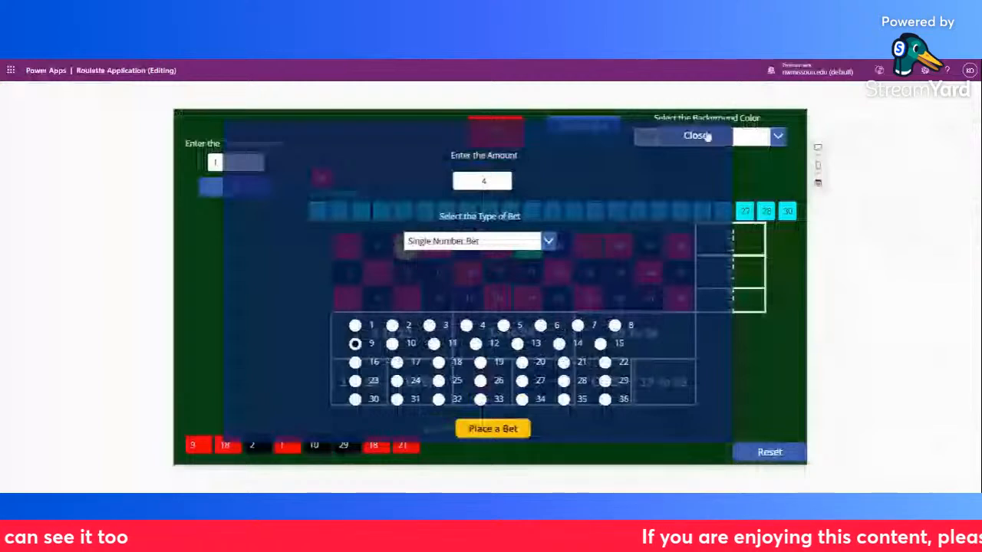
pyautogui.click(707, 136)
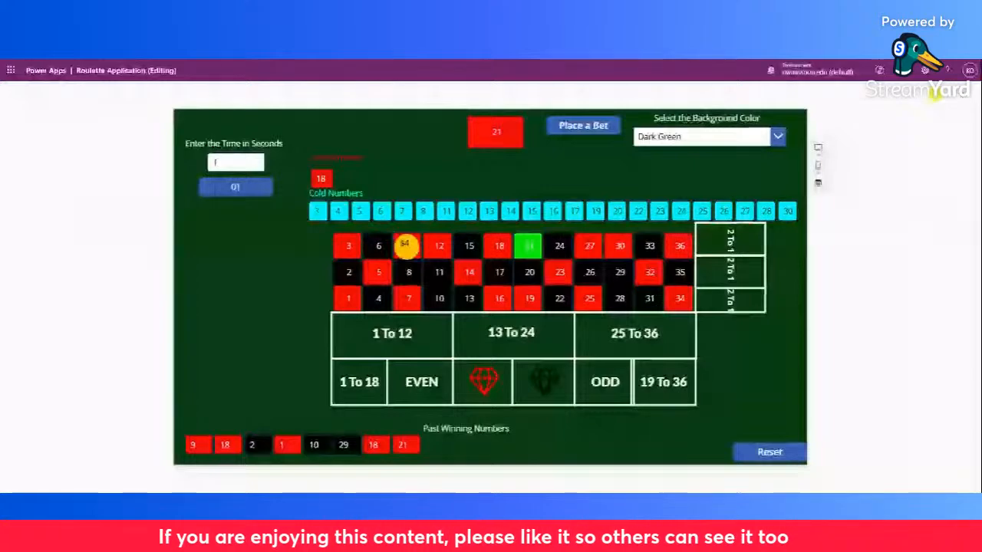
pyautogui.click(959, 103)
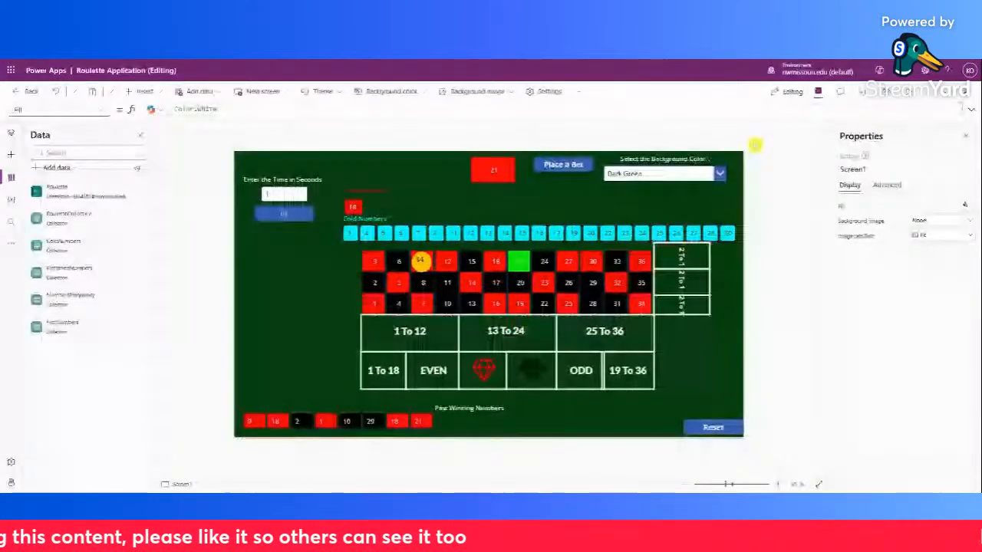
# In the app preview, switch the background color to Dark Purple and back to Dark Green, and return to editing
pyautogui.click(906, 94)
pyautogui.click(778, 139)
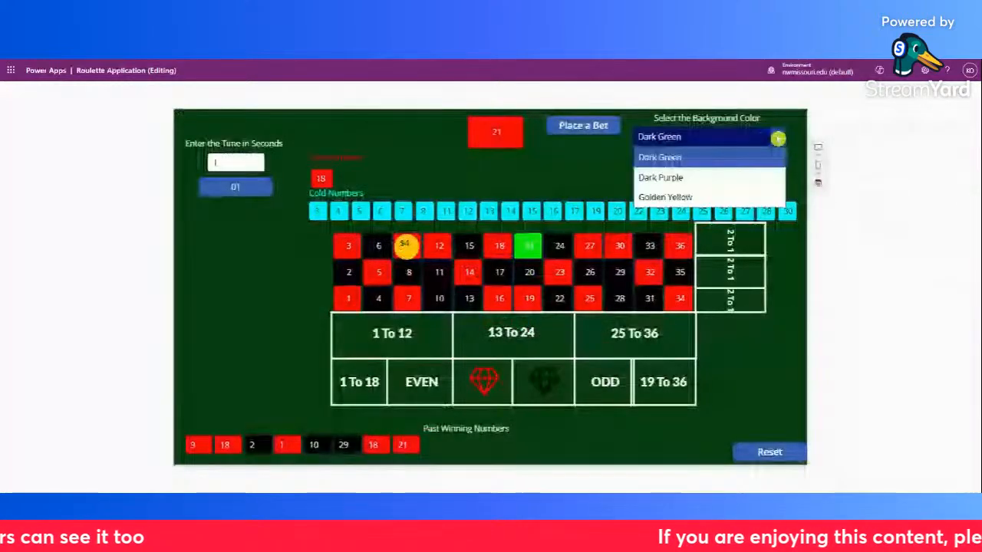
pyautogui.click(763, 176)
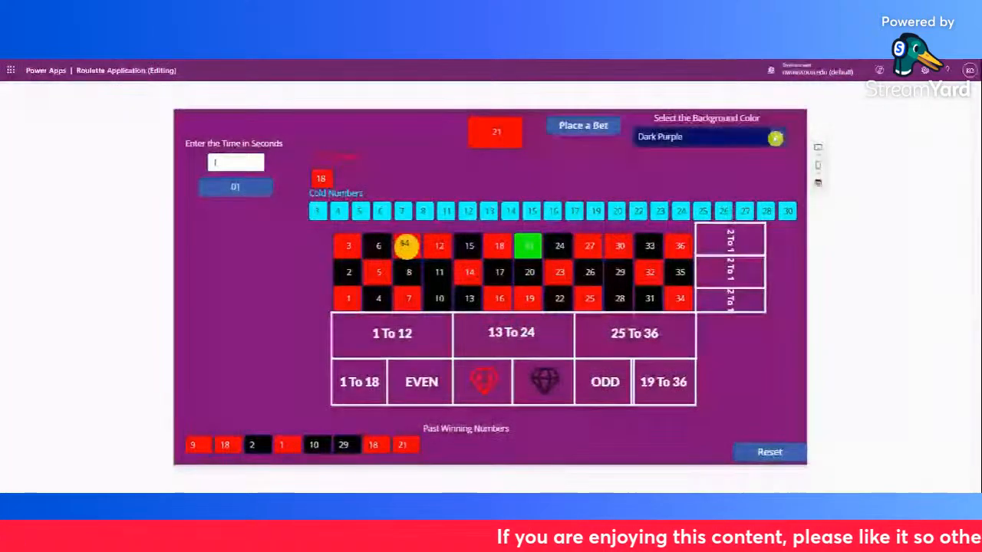
pyautogui.click(775, 138)
pyautogui.click(732, 160)
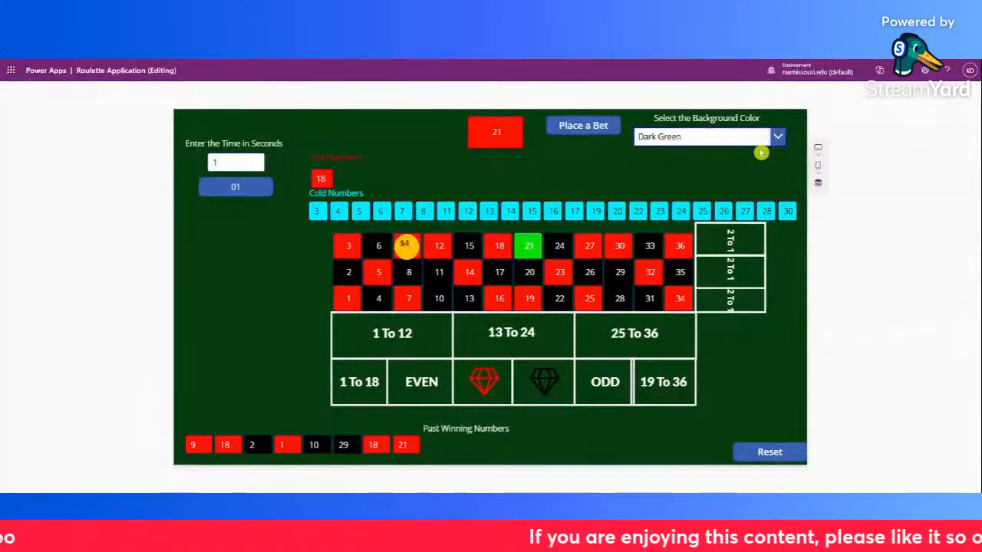
pyautogui.click(960, 99)
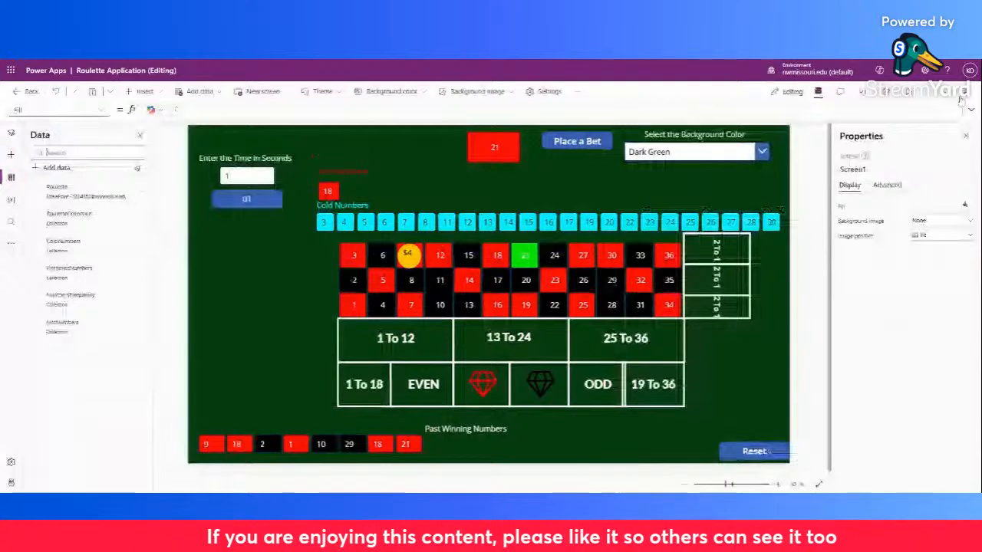
# Show the X property of the MyChip group and check its formula in the enlarged formula area
pyautogui.click(102, 112)
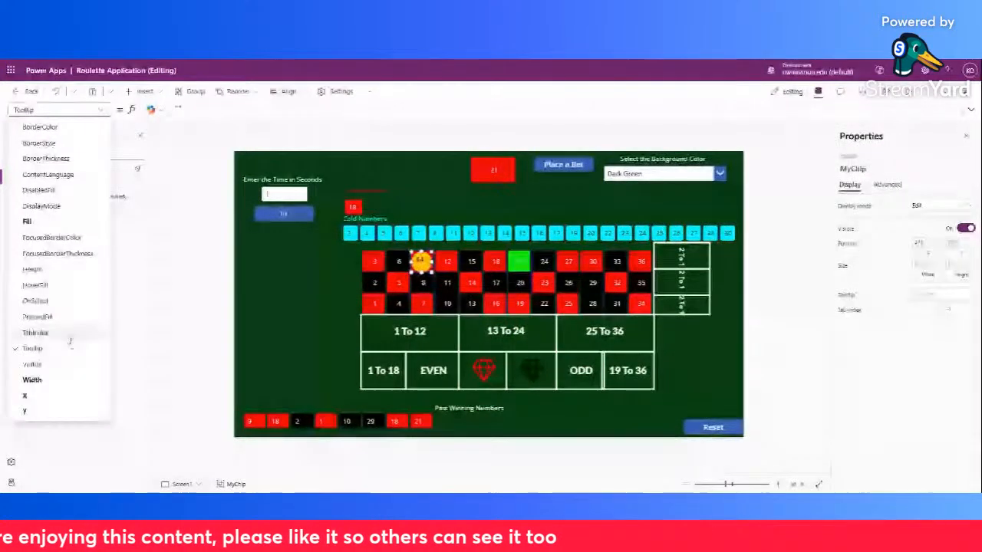
pyautogui.click(58, 394)
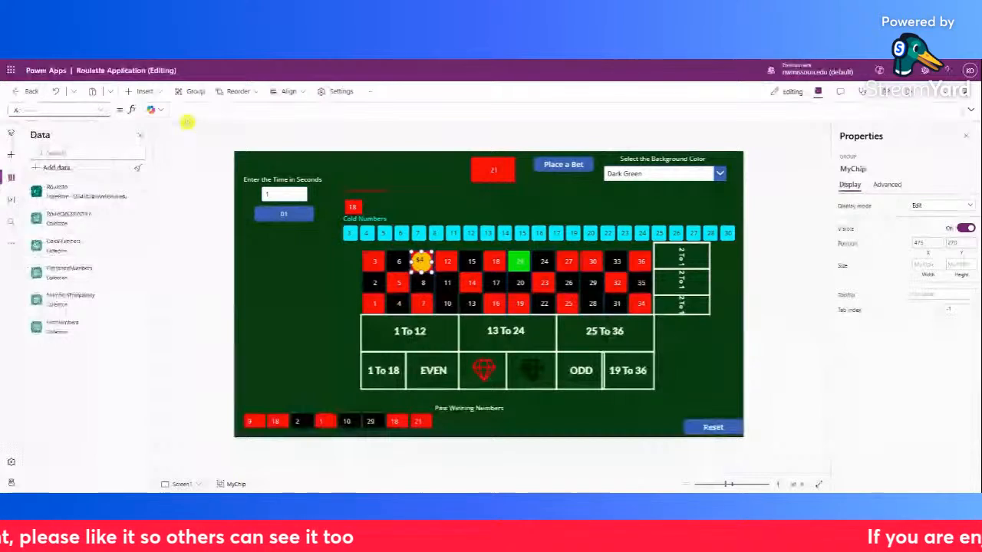
pyautogui.click(186, 120)
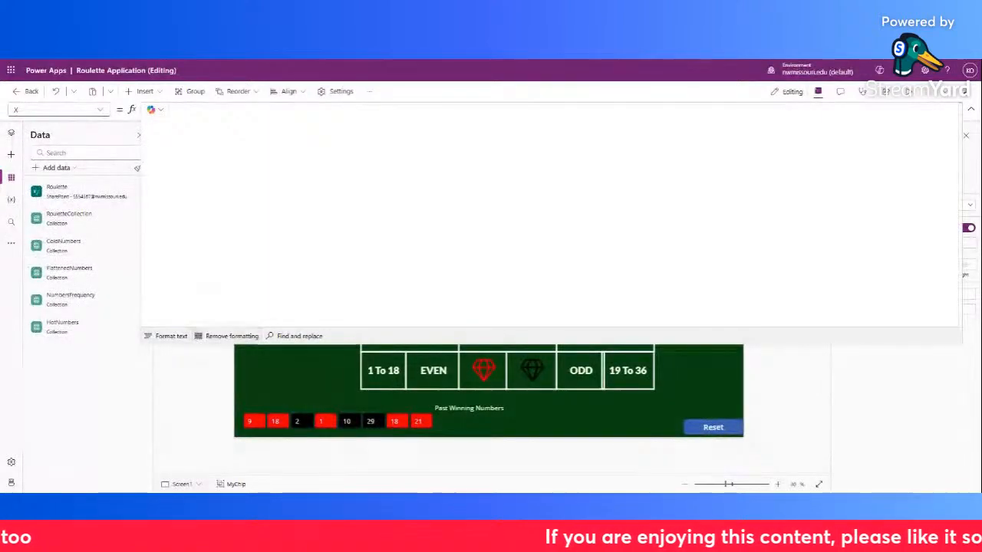
pyautogui.moveTo(491, 344); pyautogui.dragTo(491, 139)
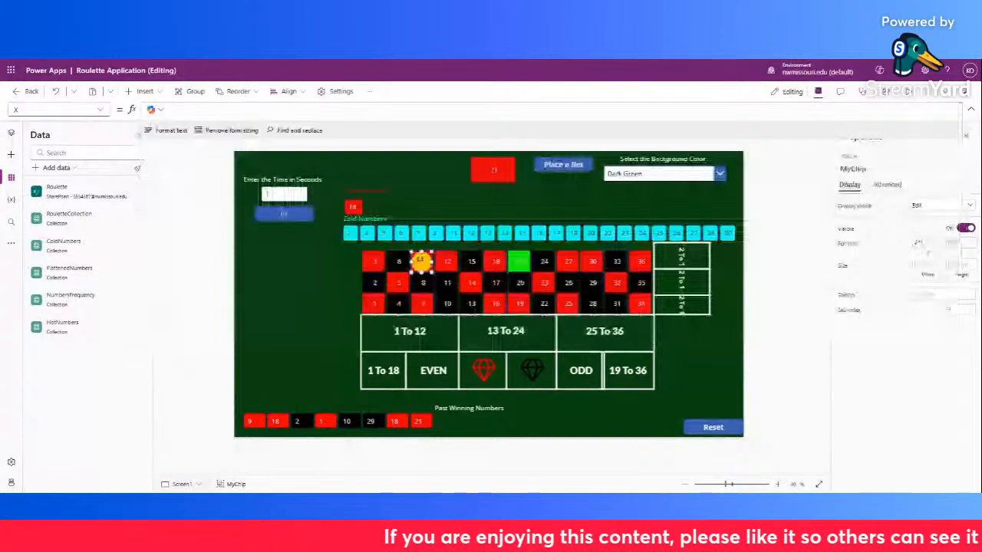
# Show the Y property of the MyChip group and examine its Switch formula for the single-number bet in the enlarged formula area
pyautogui.click(58, 109)
pyautogui.click(34, 412)
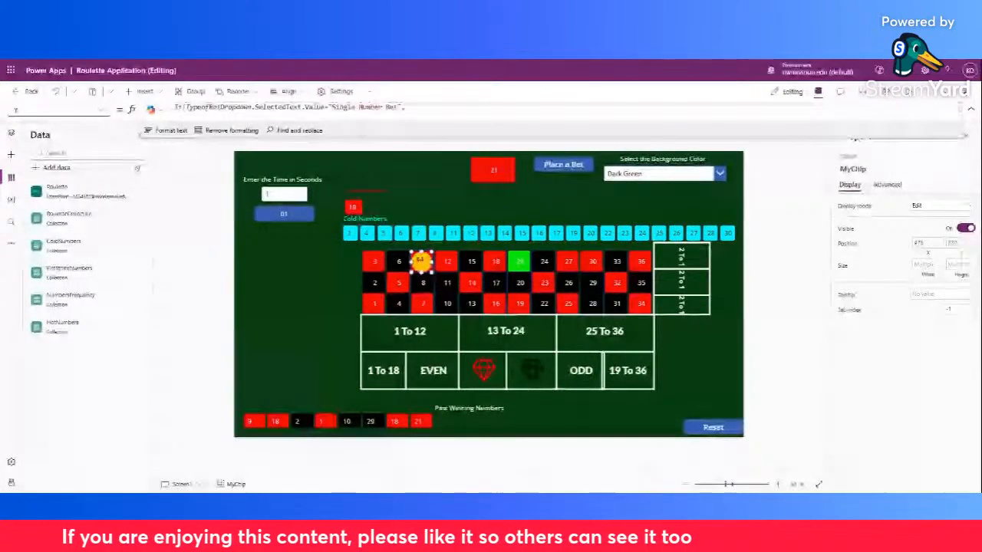
pyautogui.moveTo(491, 138); pyautogui.dragTo(491, 359)
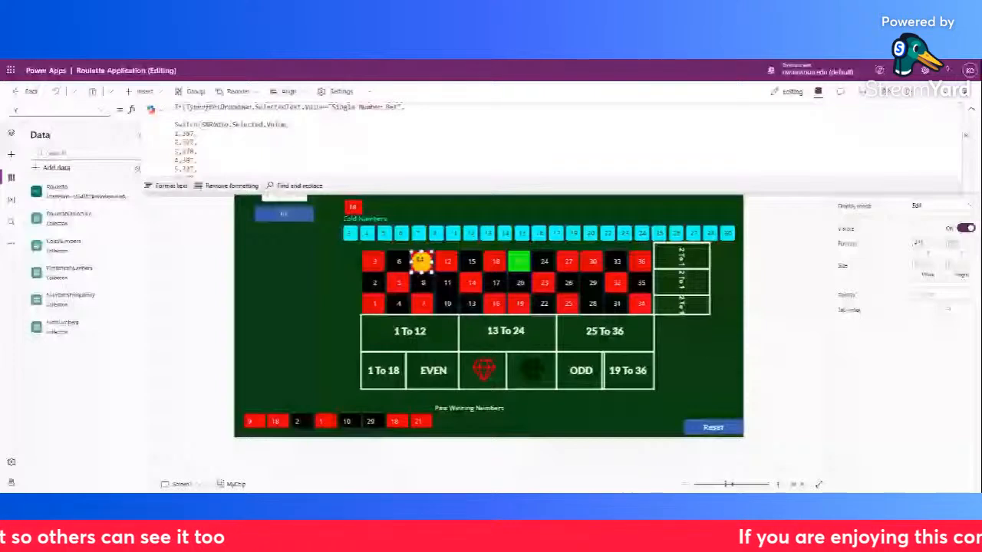
pyautogui.moveTo(322, 263); pyautogui.dragTo(322, 362)
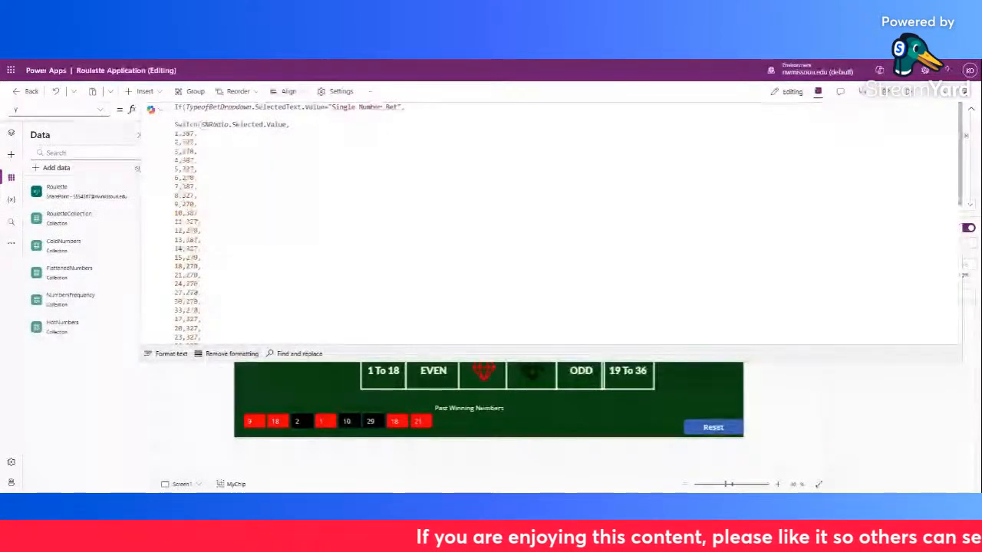
pyautogui.click(202, 213)
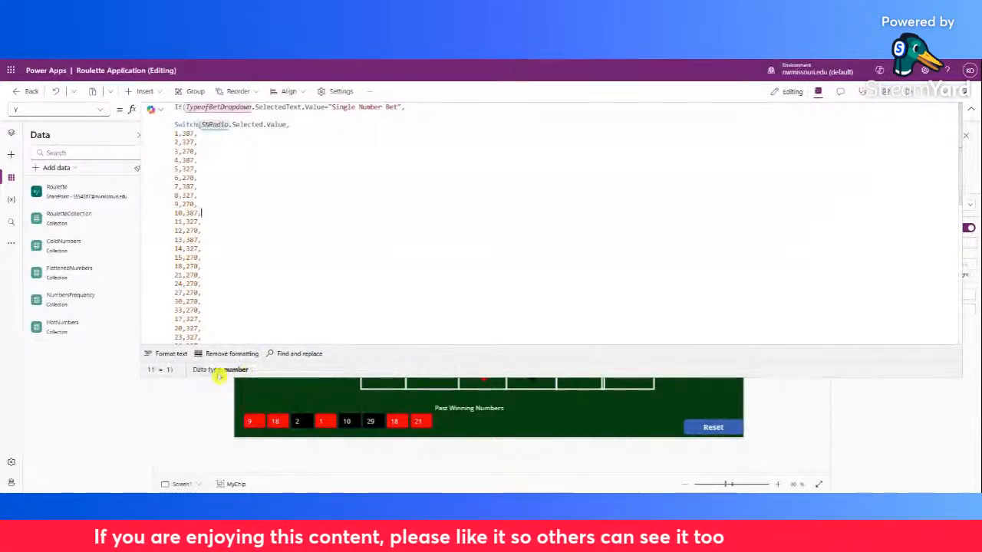
pyautogui.moveTo(223, 376); pyautogui.dragTo(227, 257)
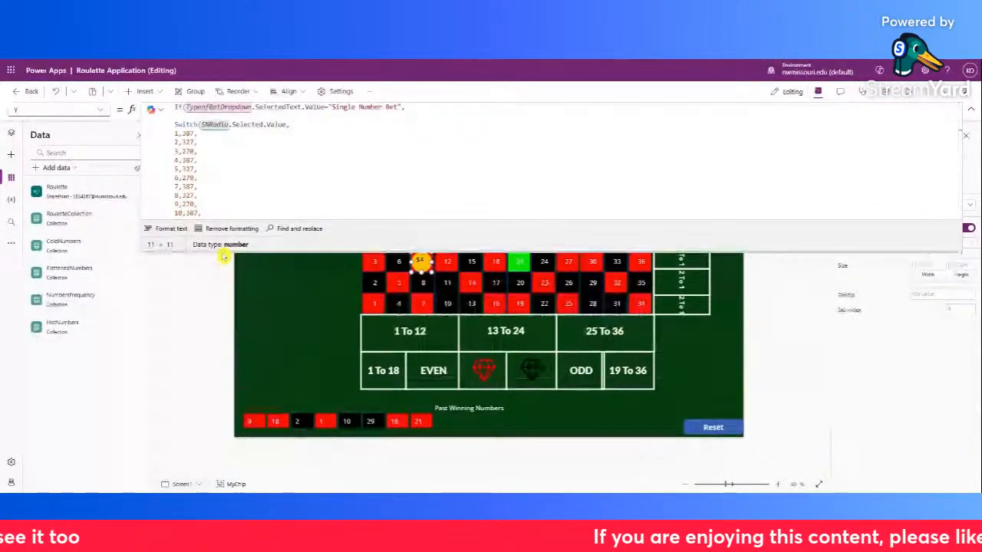
pyautogui.moveTo(223, 257); pyautogui.dragTo(223, 377)
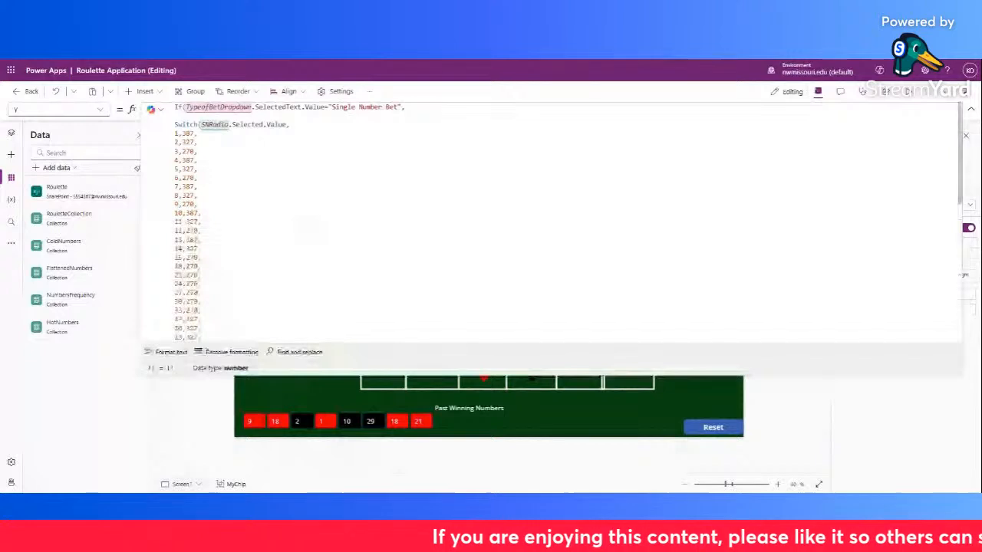